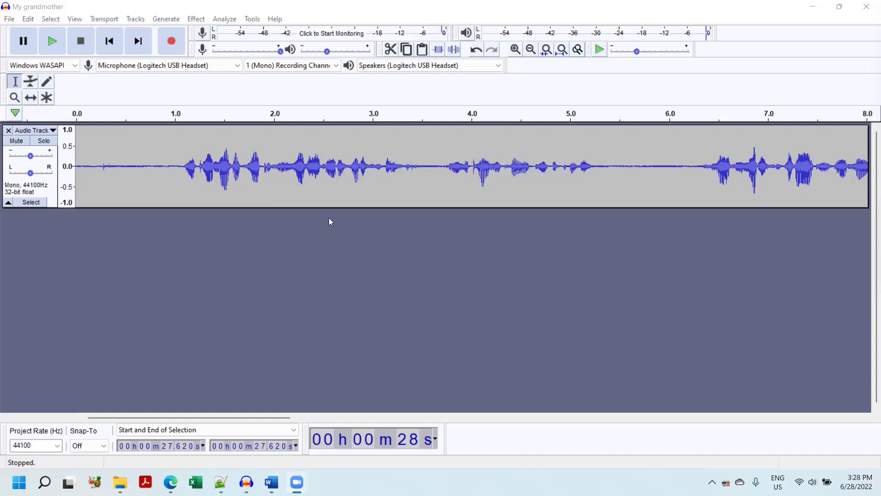
Step: Add two empty label tracks below the voice track via Tracks > Add New > Label Track
left_click(253, 18)
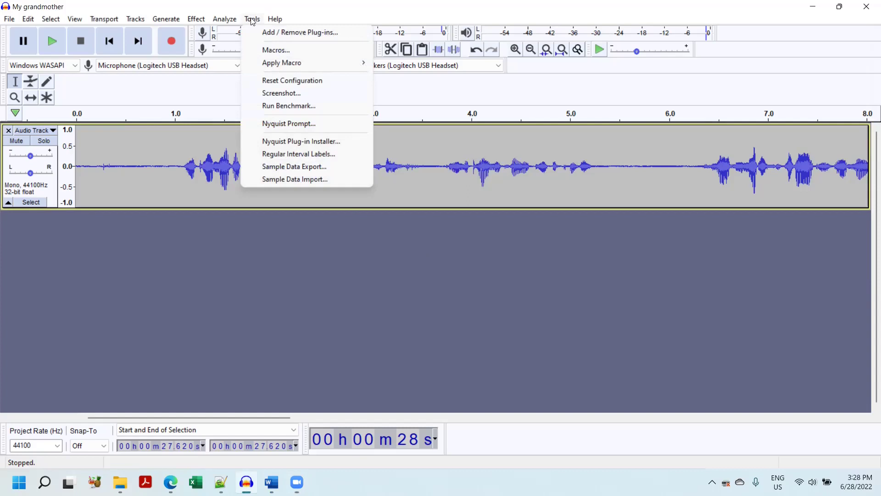
mouse_move(134, 19)
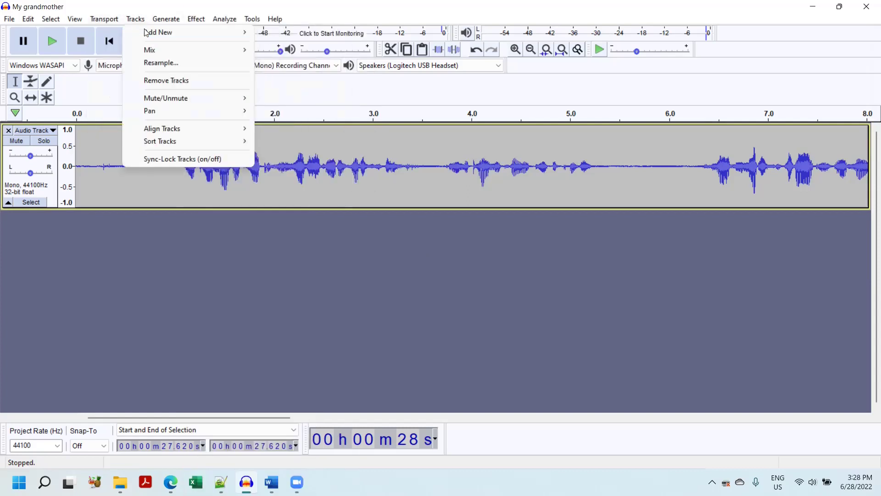
mouse_move(222, 33)
left_click(269, 57)
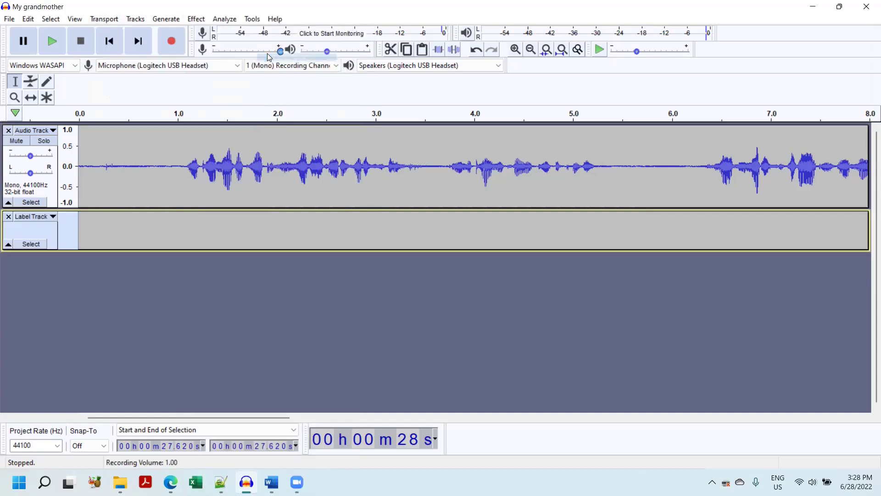
left_click(134, 20)
mouse_move(138, 30)
left_click(289, 57)
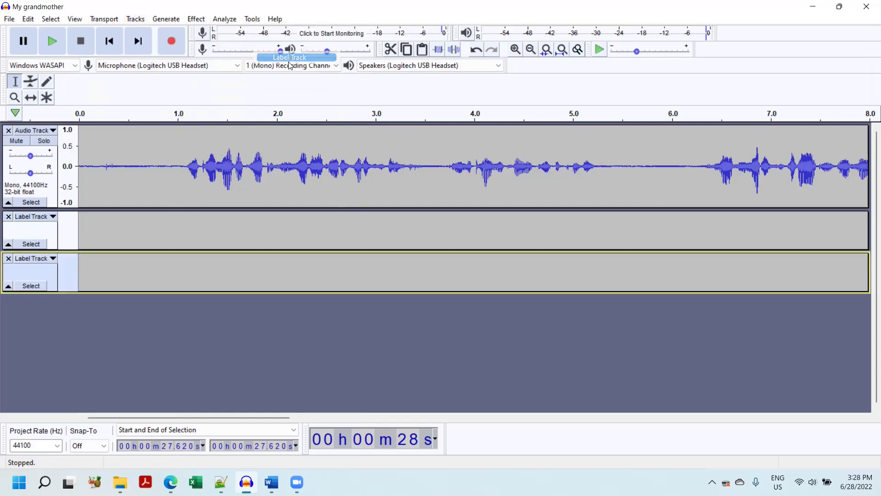
Step: Create an empty region label over the first phrase, about 0.97–3.5 s
left_click_drag(171, 194, 434, 184)
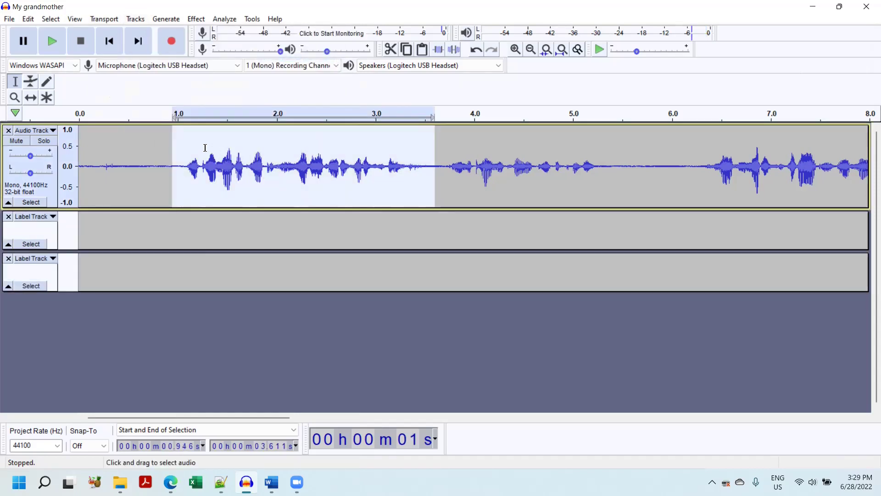
left_click(150, 148)
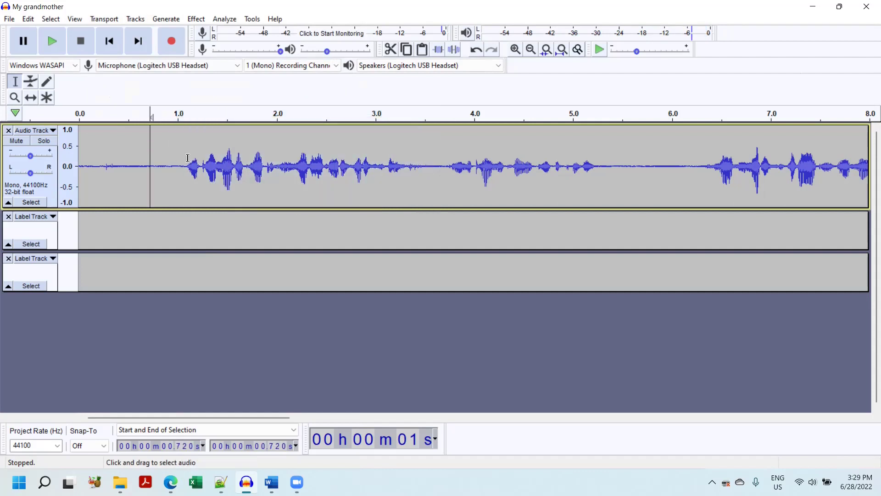
left_click_drag(176, 152, 426, 182)
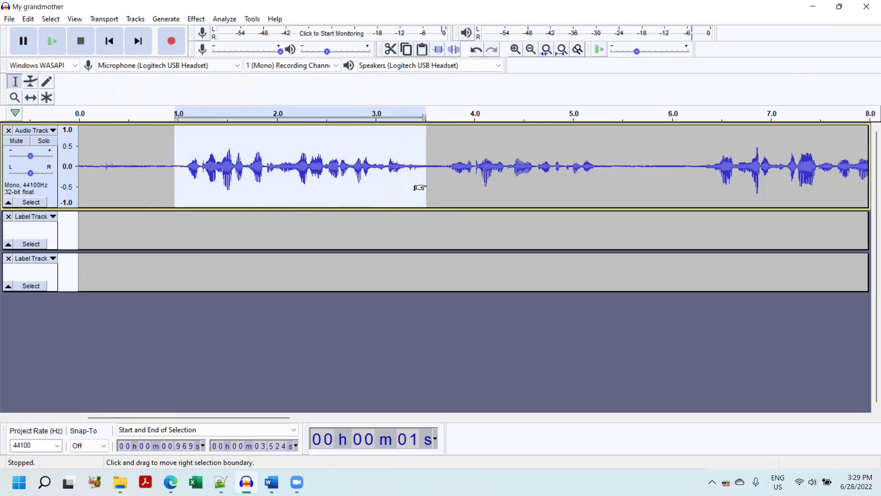
key("ctrl+b")
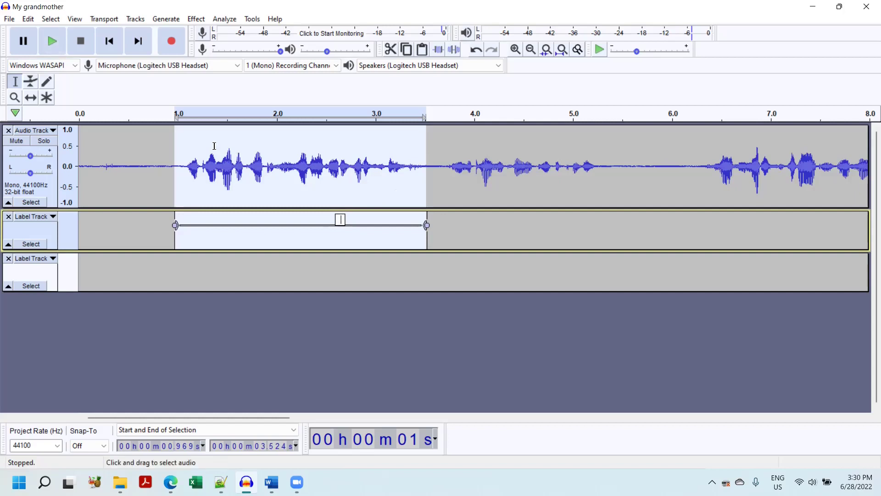
Step: Loop the phrase and type 'My grandmother grew up in the US state of West Virginia' into the label
left_click_drag(182, 151, 417, 174)
key("shift+space")
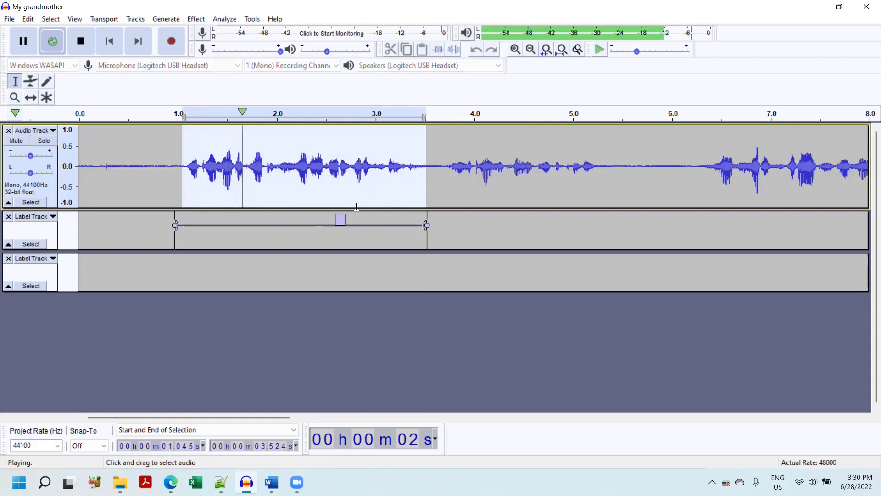
left_click(342, 220)
type("My grandmother")
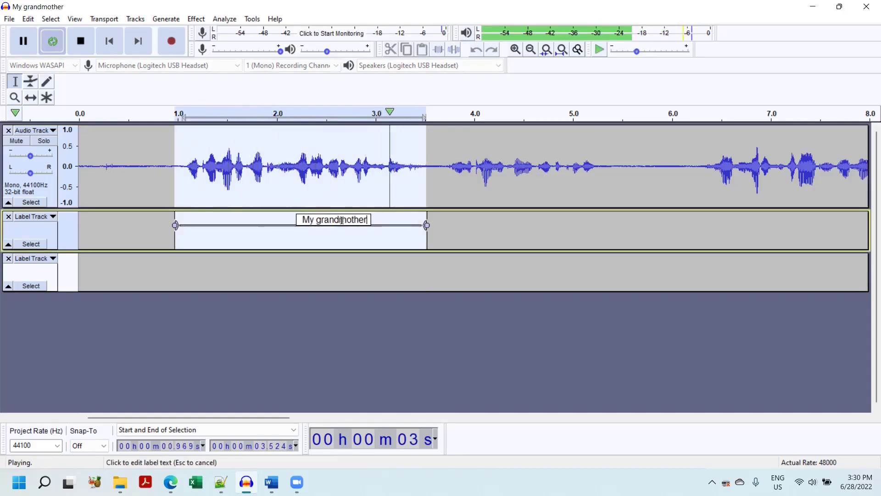
type(" grew up in the US ")
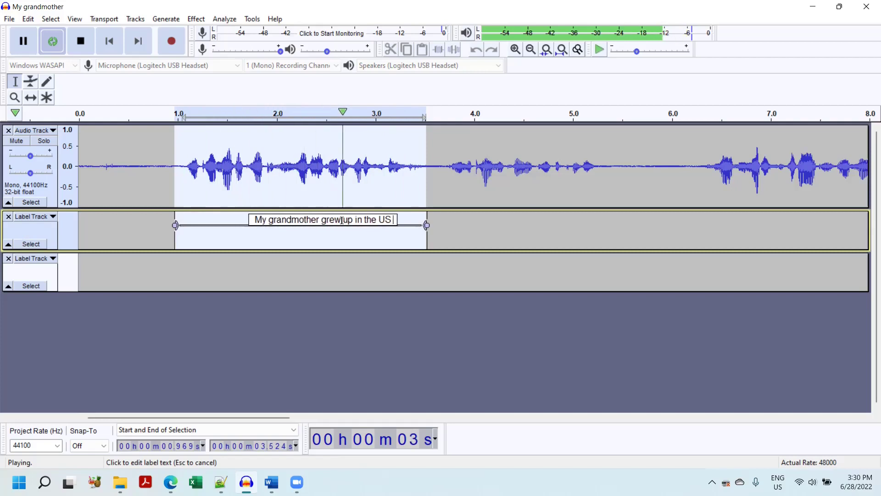
type("state of West V")
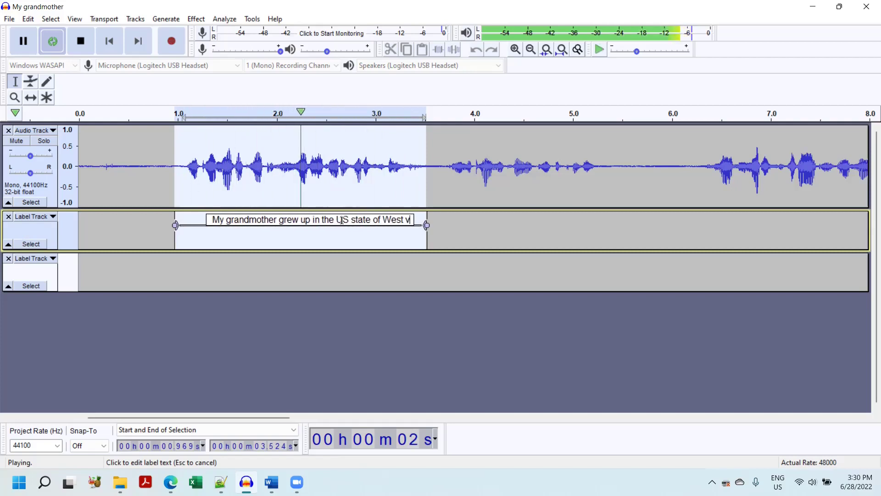
type("irginia")
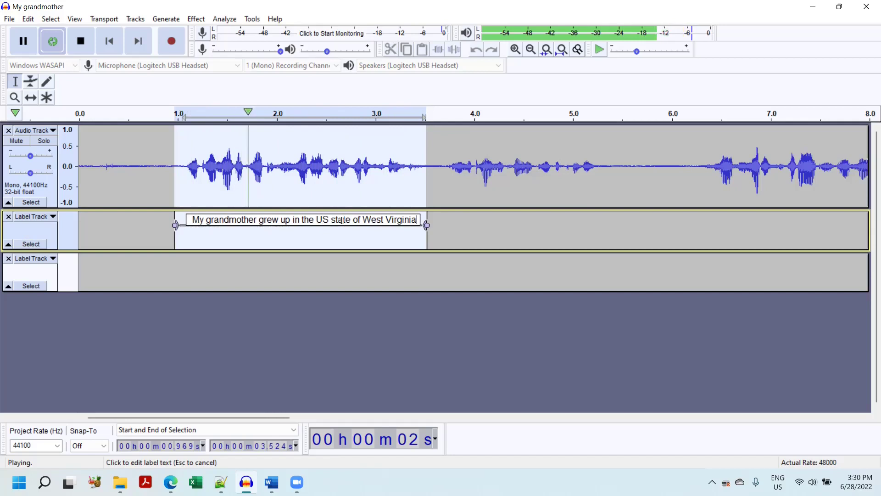
left_click(81, 41)
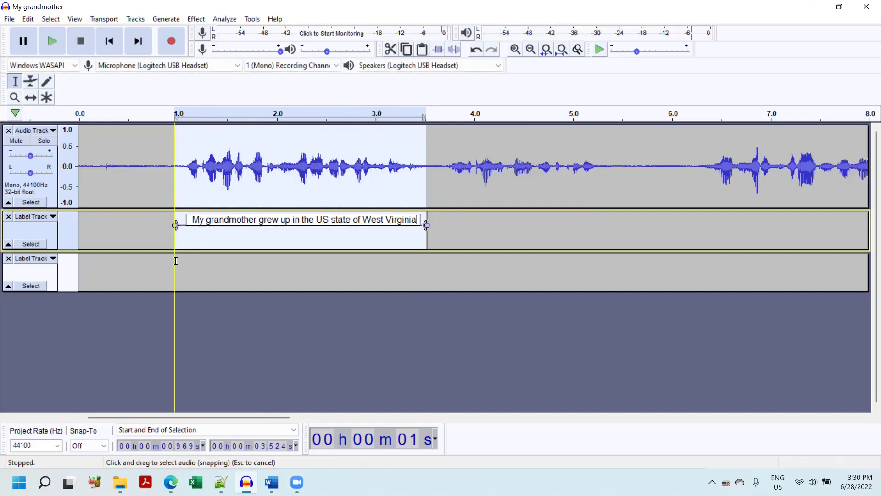
Step: Create a lower-track label over the same 0.97–3.5 s span and paste the IPA transcription from Word
left_click_drag(175, 260, 425, 284)
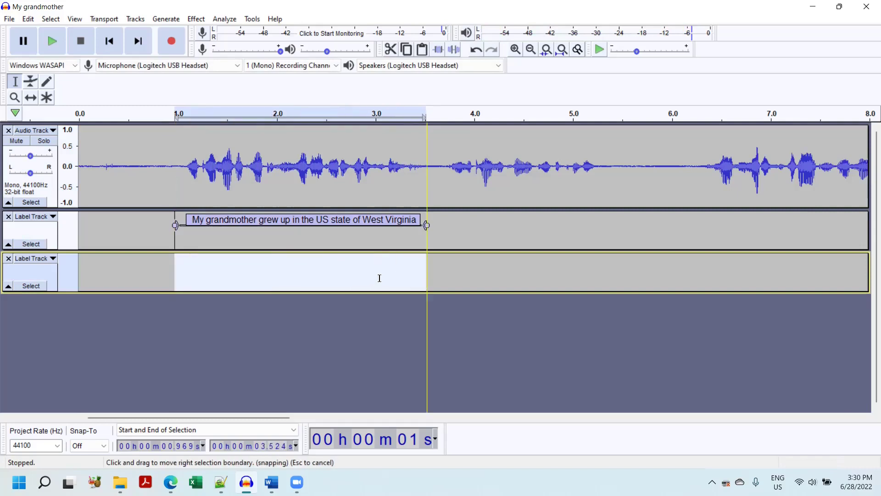
key("ctrl+b")
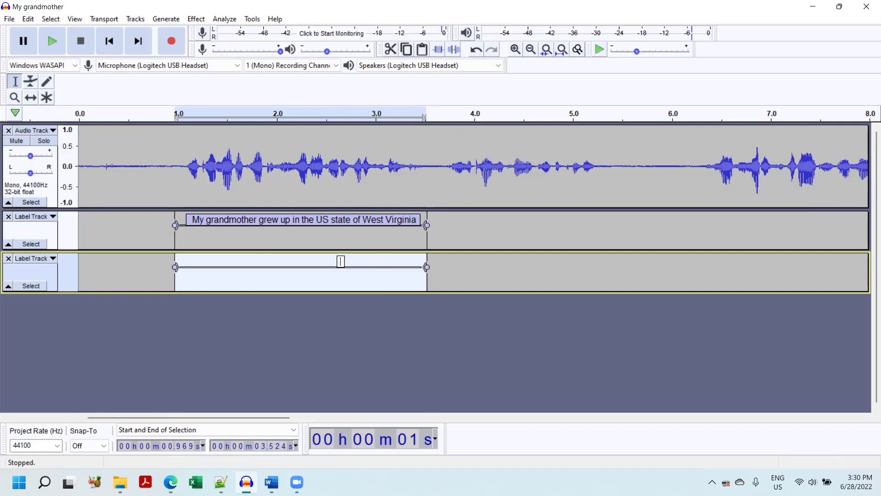
key("alt+Tab")
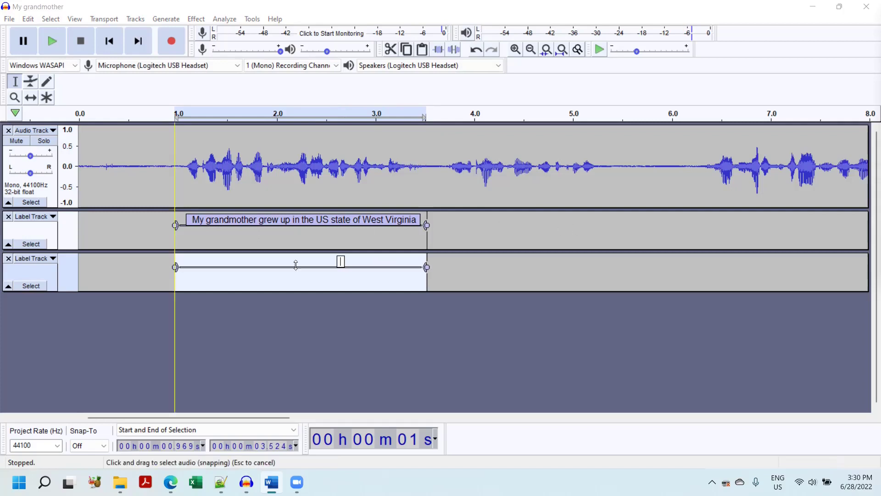
left_click(341, 260)
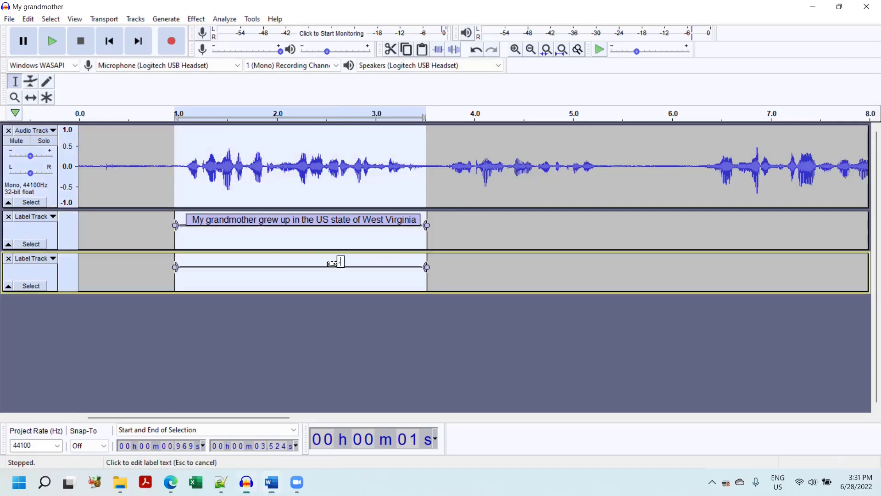
type("maɪ ˈgrænd ˌmʌðər gru ʌp ɪn ði ʌs steɪt ʌv wɛst vərˈdʒɪnjə")
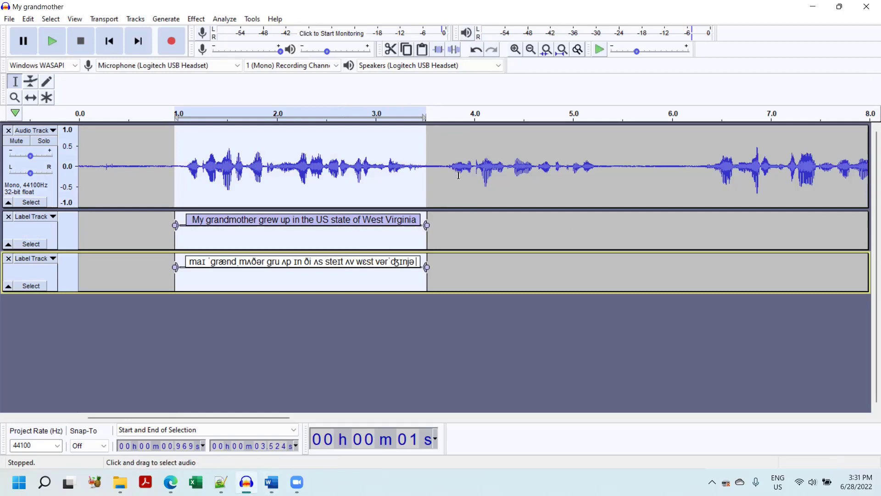
Step: Create an empty label over the second phrase, about 3.63–5.3 s, and loop it for listening
left_click_drag(438, 166, 604, 185)
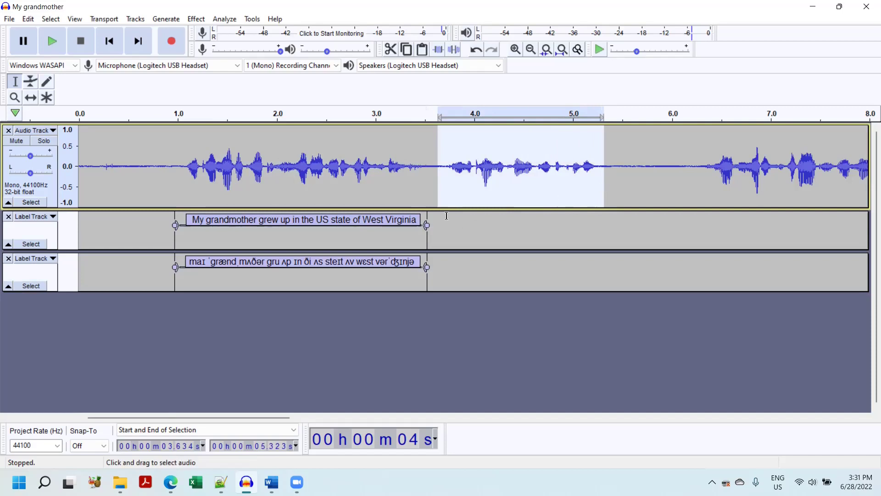
key("ctrl+b")
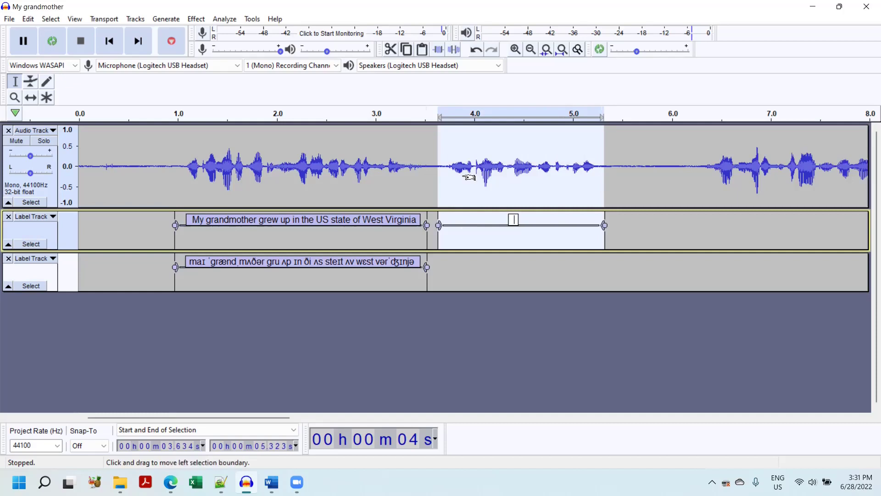
left_click(486, 166)
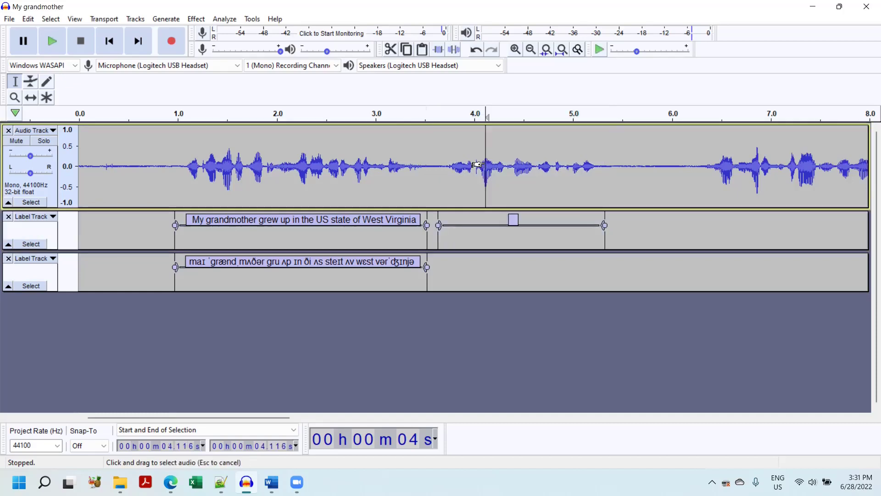
key("space")
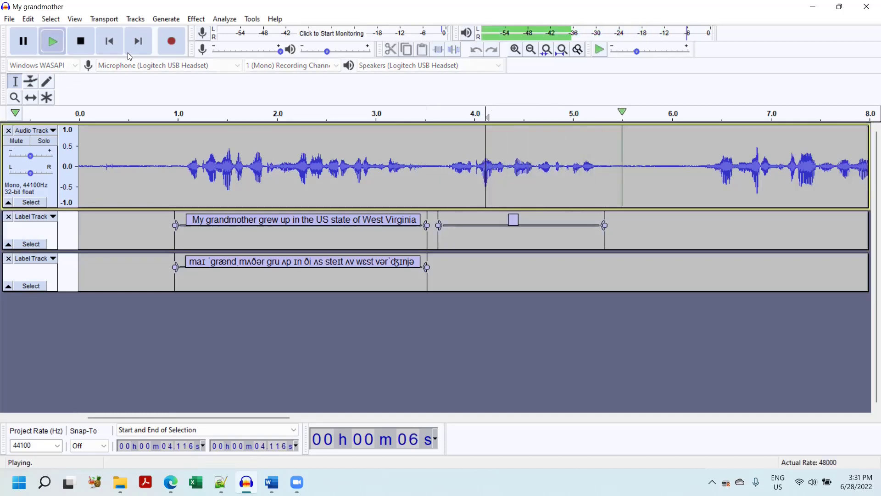
left_click(81, 40)
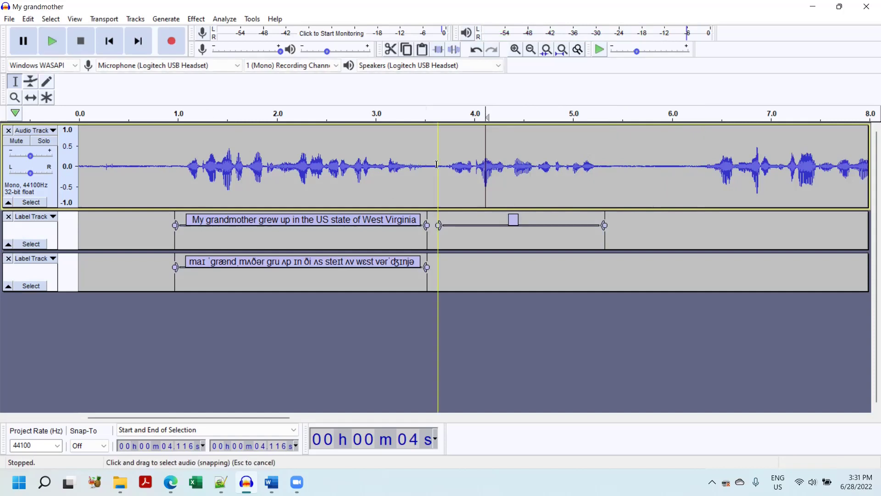
left_click_drag(436, 164, 599, 184)
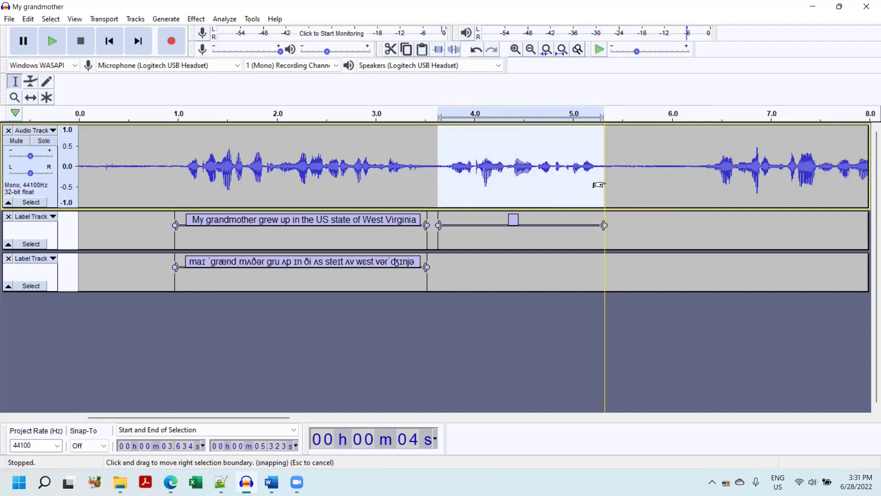
key("shift+space")
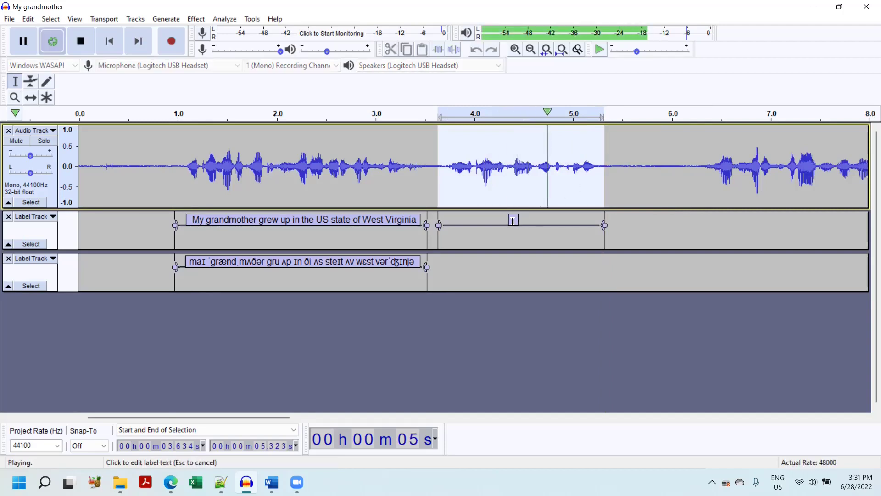
Step: Label it 'during the time we call the Great Depression' and extend its end to about 5.65 s
left_click(513, 220)
type("d")
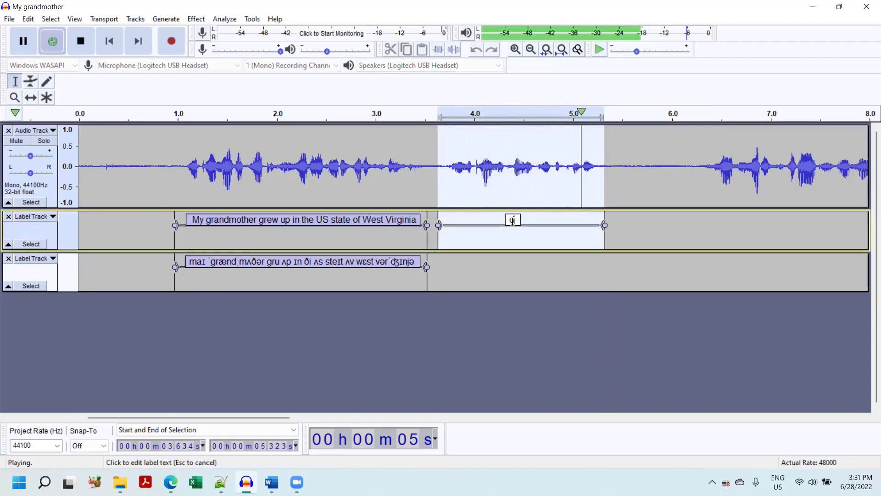
type("urigg the ")
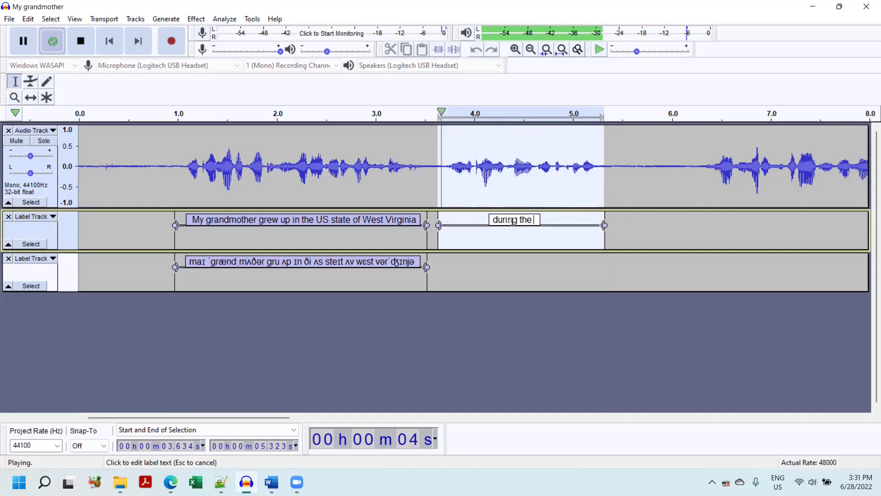
type("time we call the gre")
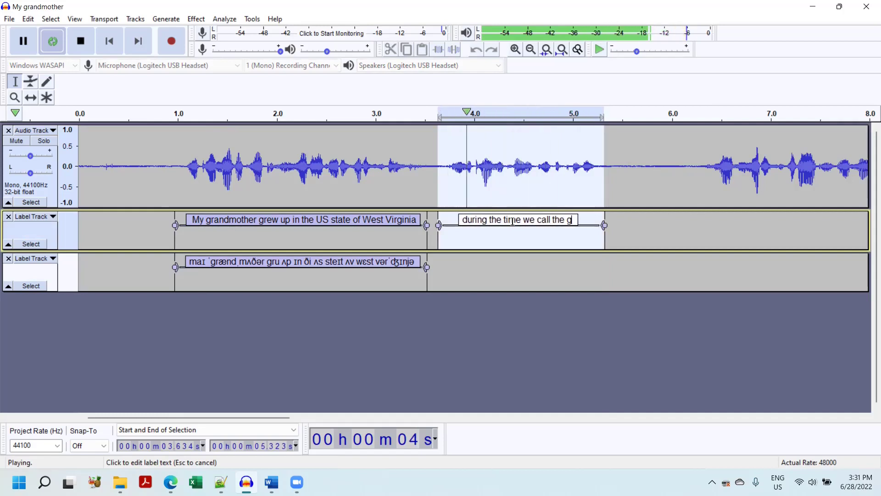
key("BackSpace")
key("BackSpace")
key("BackSpace")
type("Great D")
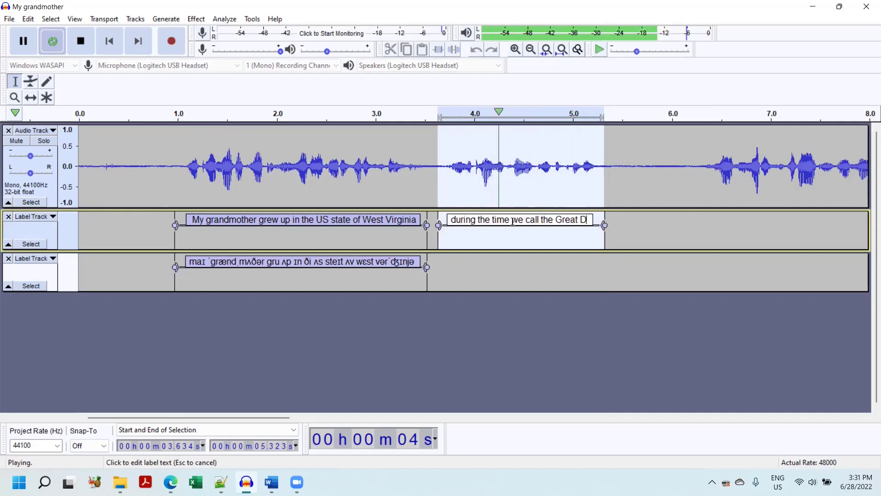
type("epression")
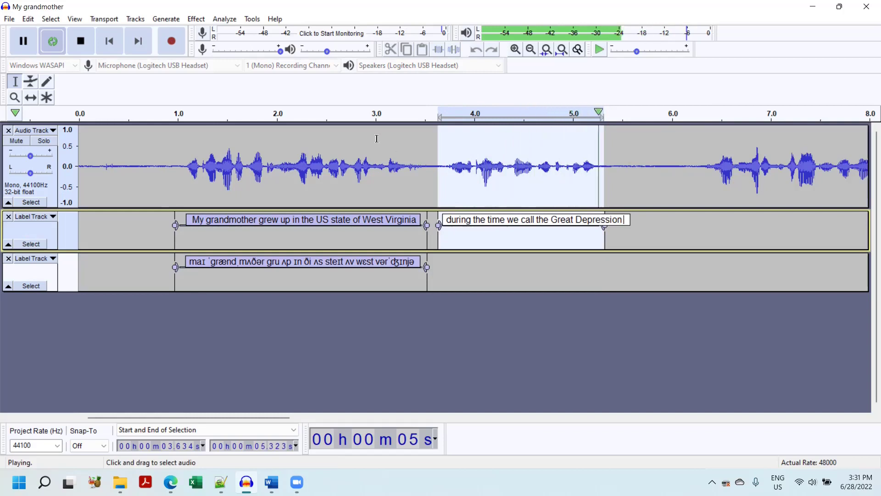
left_click(80, 47)
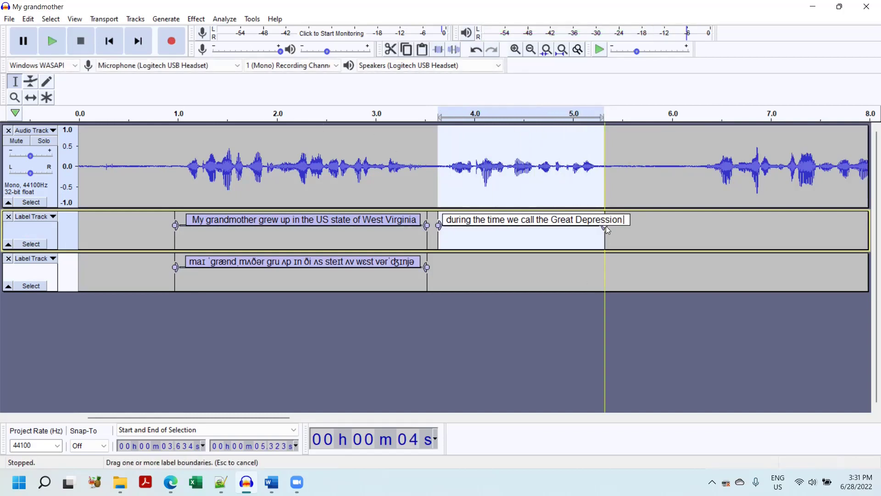
left_click_drag(606, 226, 637, 235)
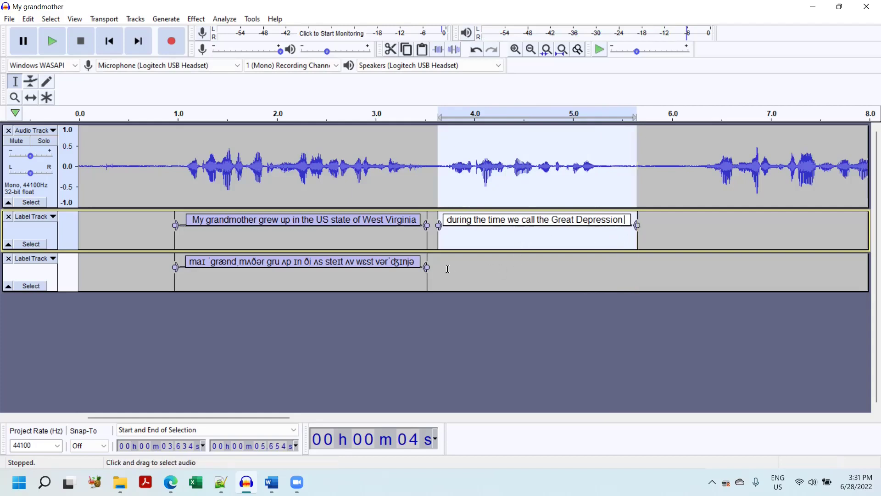
Step: Add a lower-track label spanning the second phrase and paste its IPA transcription
left_click_drag(442, 267, 639, 281)
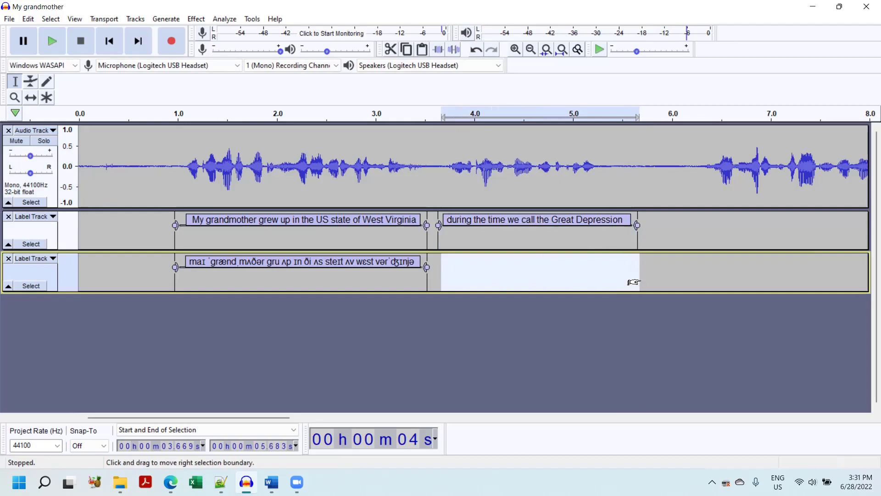
key("space")
key("ctrl+b")
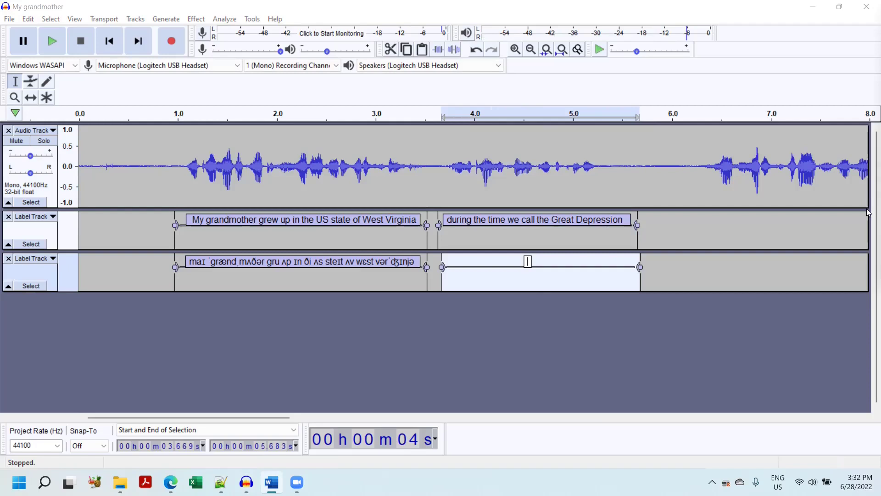
left_click(528, 262)
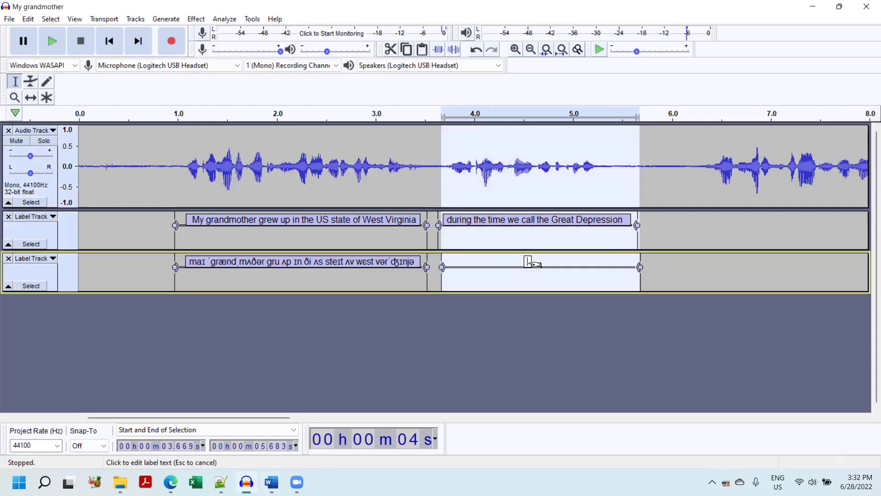
type("ˈdʊrɪŋ ðə taɪm wi kɔl ðə greɪt dɪˈprɛʃən")
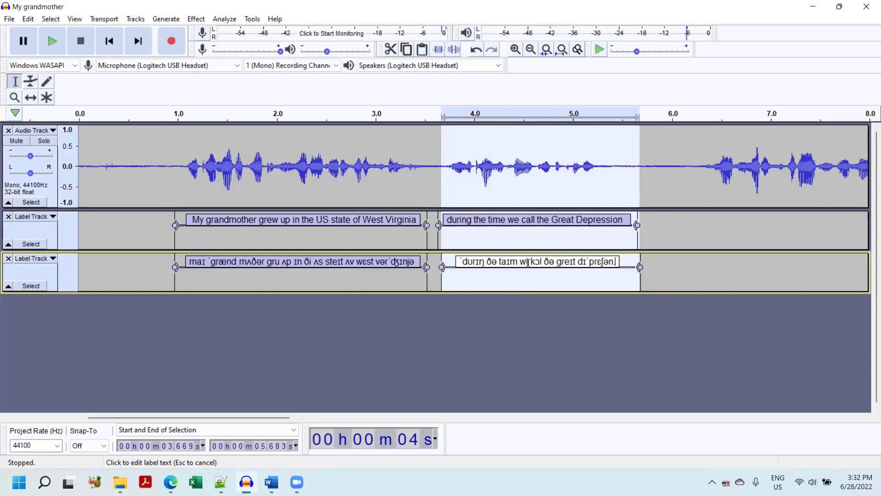
left_click_drag(249, 418, 384, 431)
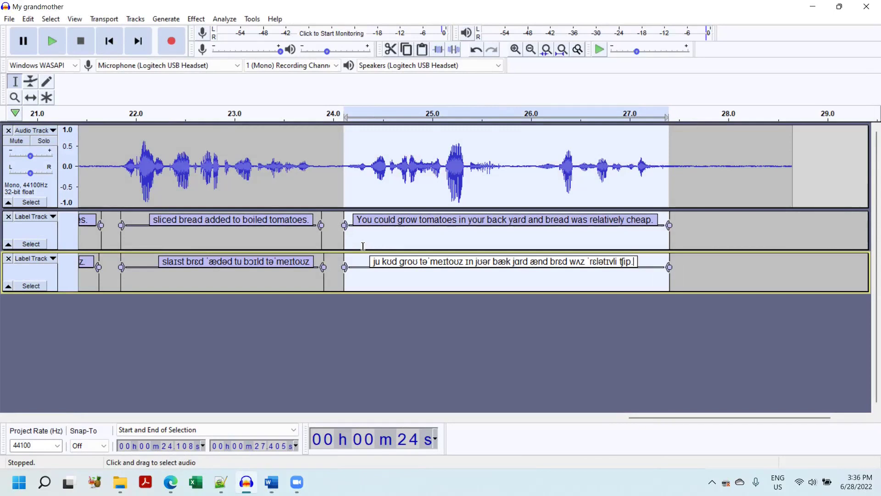
Step: Save the Audacity project, then bring up the File menu's export options
left_click(9, 18)
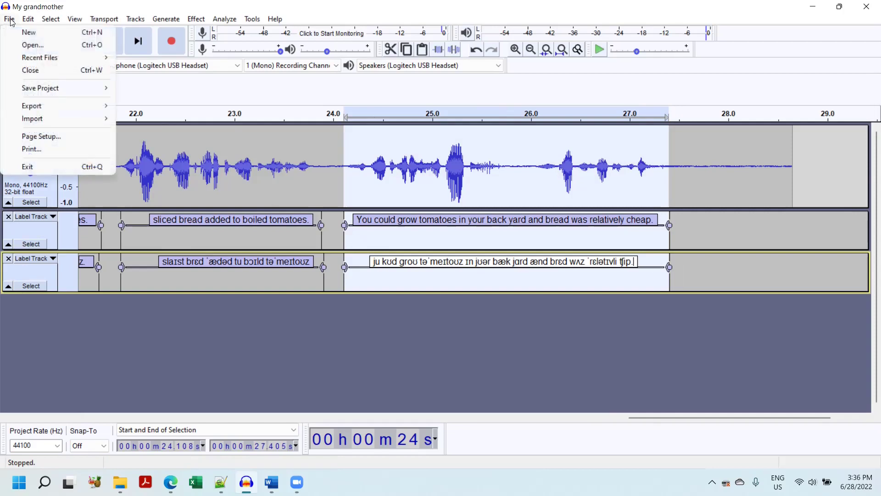
mouse_move(60, 88)
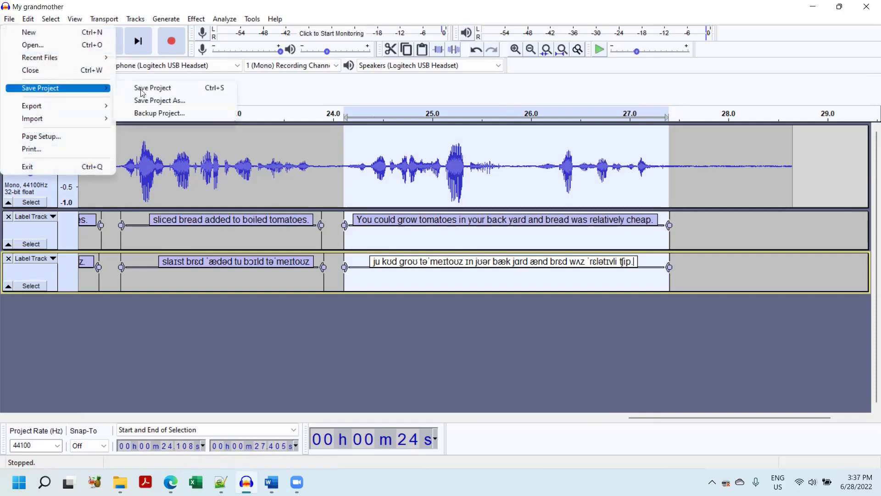
left_click(145, 91)
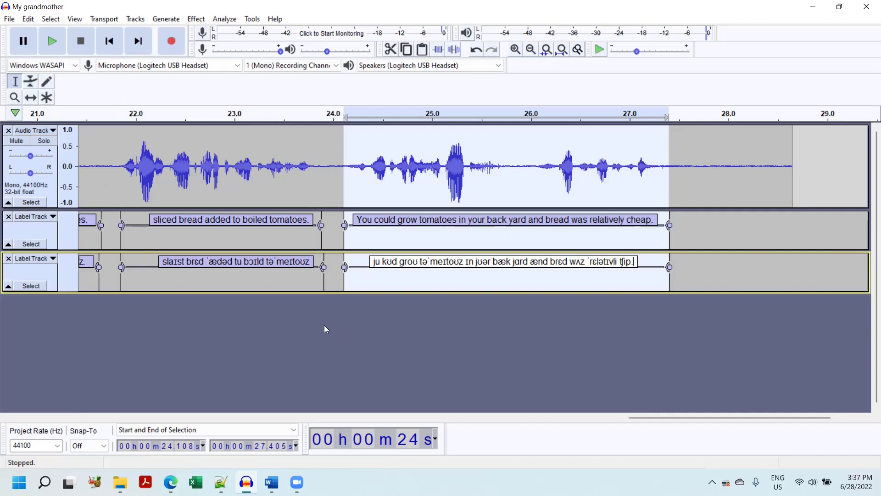
left_click(8, 23)
mouse_move(25, 108)
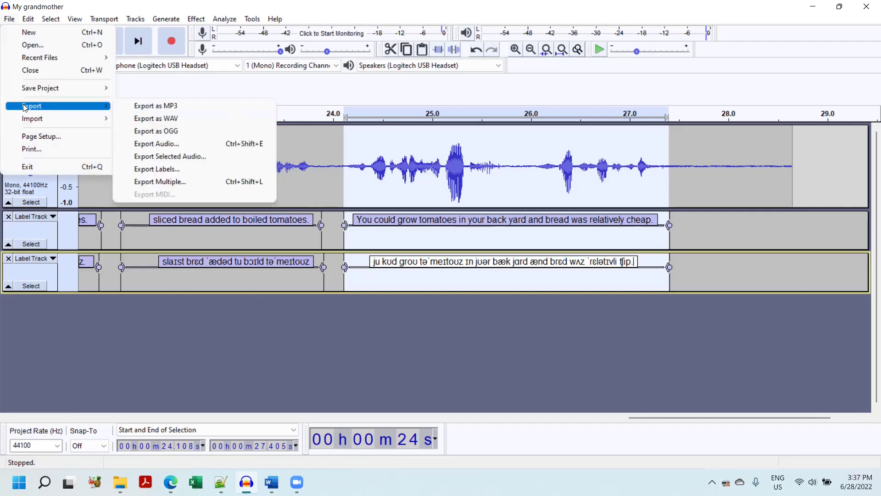
Step: Export the labels as 'My Grandmother 2.txt' (Text files) into the Transcription example folder
left_click(179, 169)
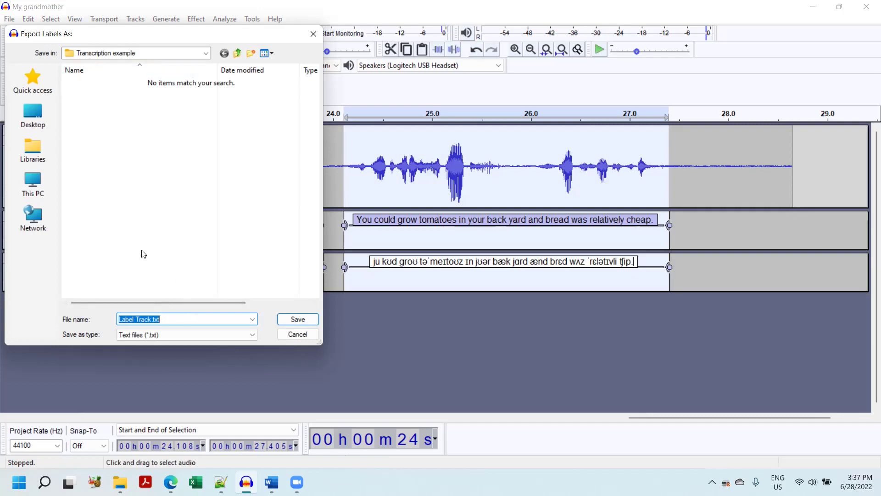
left_click_drag(172, 318, 47, 316)
type("My Gr")
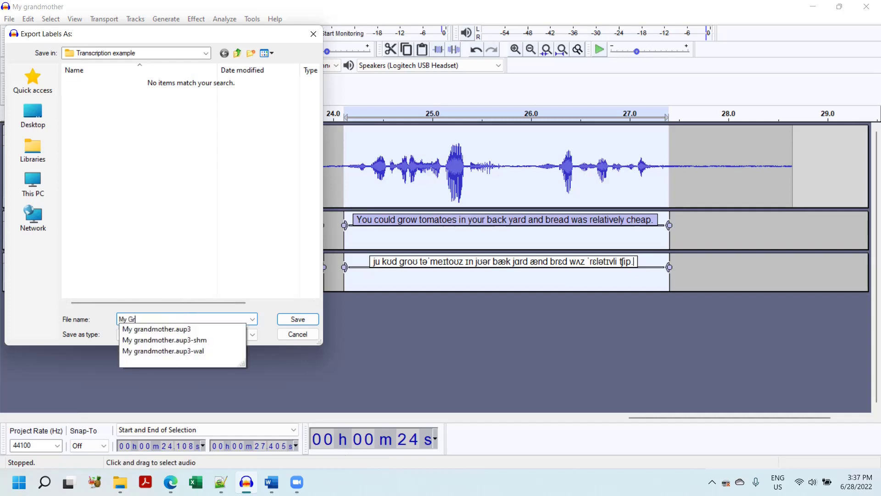
type("andmother 2")
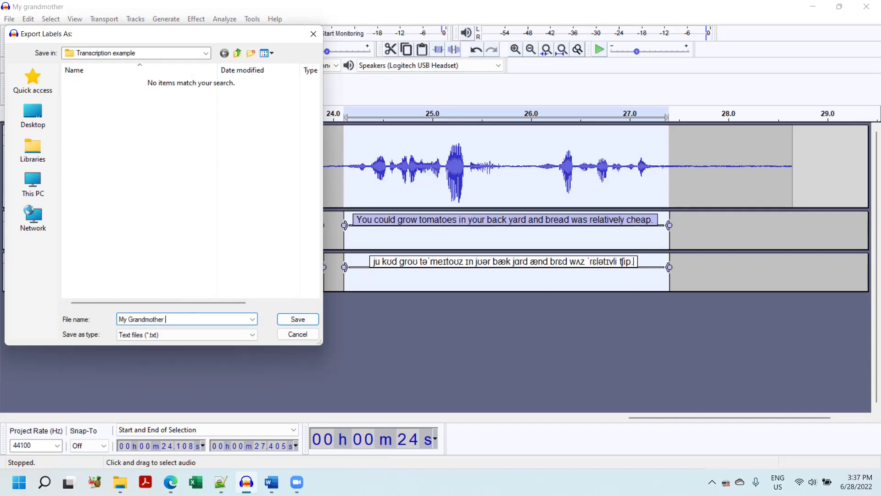
key("BackSpace")
key("Escape")
left_click(294, 319)
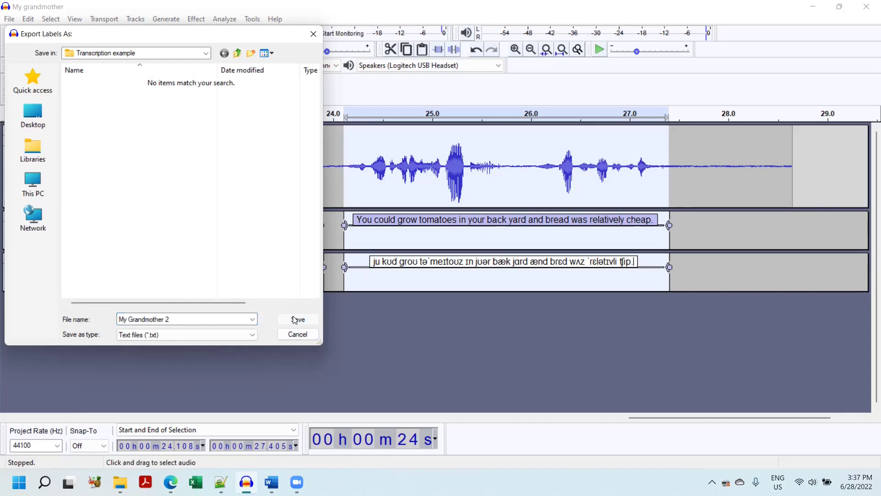
key("alt+Tab")
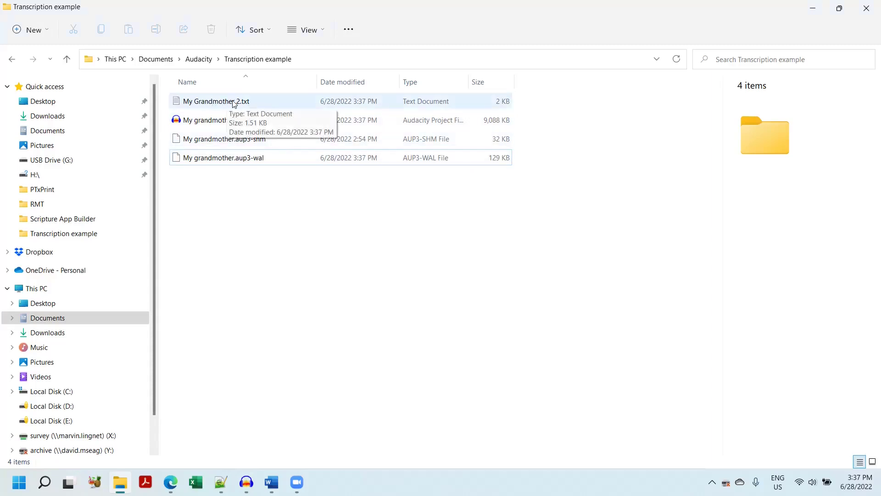
double_click(201, 102)
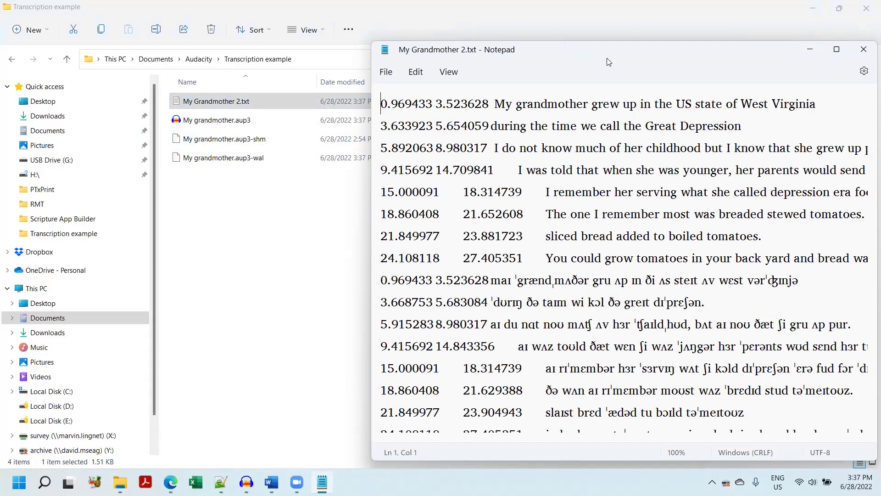
left_click_drag(552, 44, 374, 40)
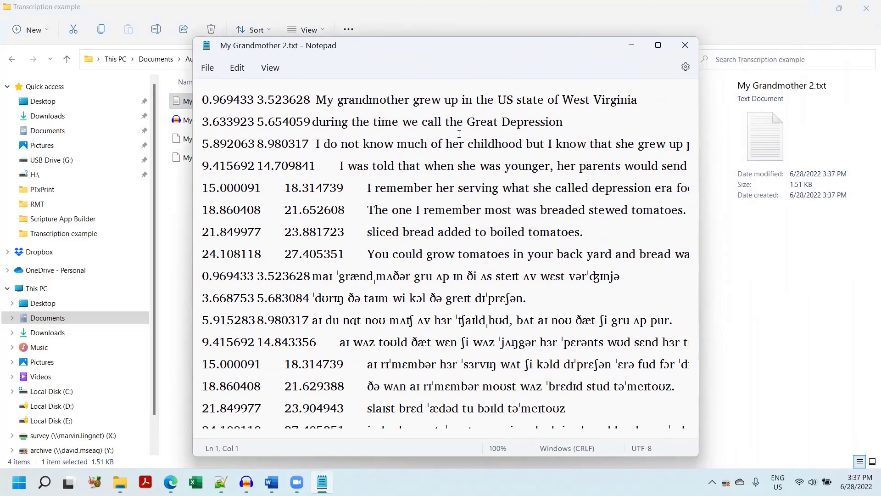
left_click(681, 51)
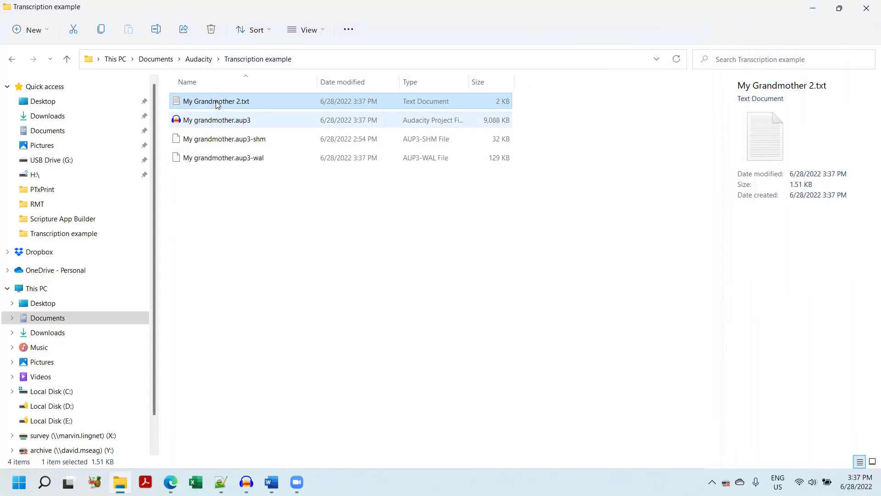
Step: Rename 'My Grandmother 2.txt' to 'My Grandmother 2.csv', accepting the extension-change warning
right_click(225, 101)
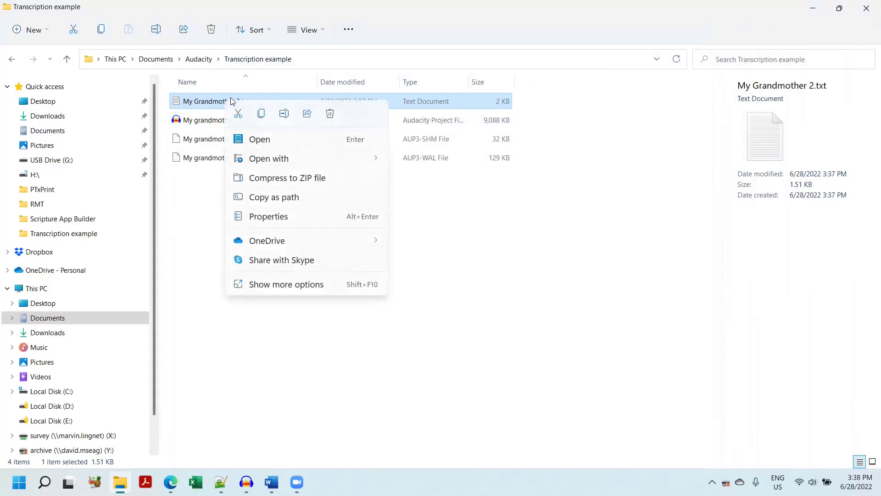
left_click(290, 115)
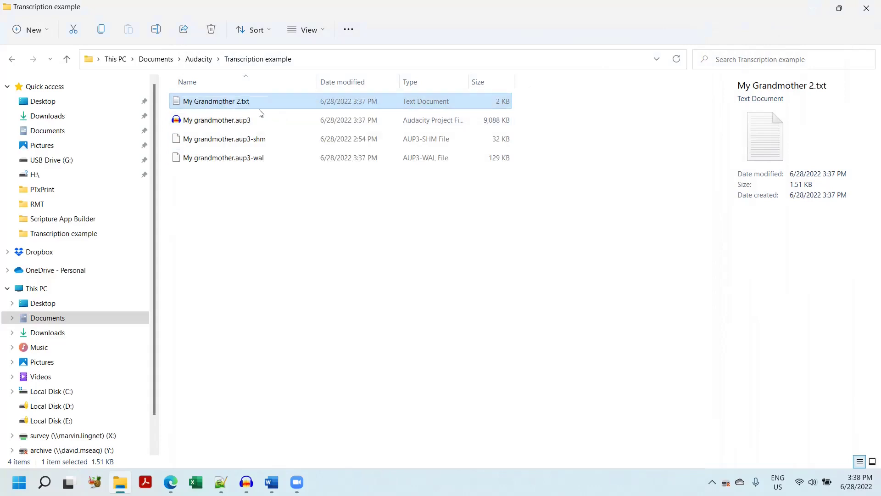
left_click(244, 101)
double_click(243, 102)
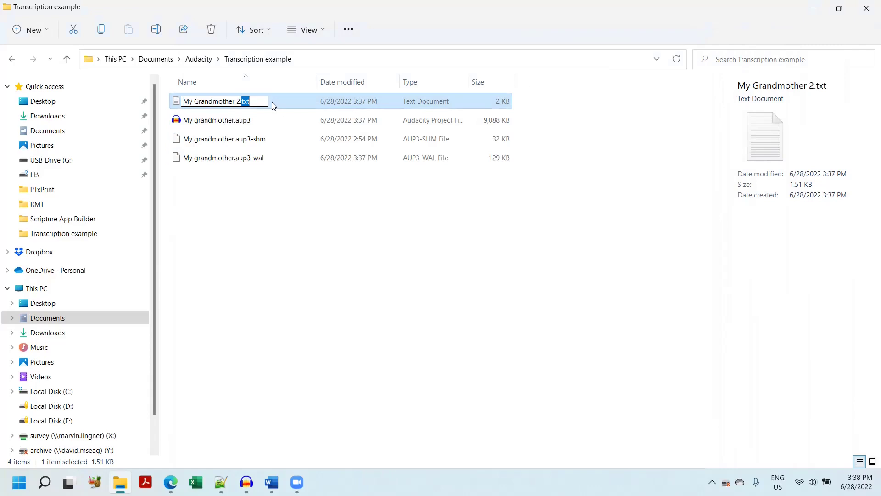
type("csv")
left_click(319, 226)
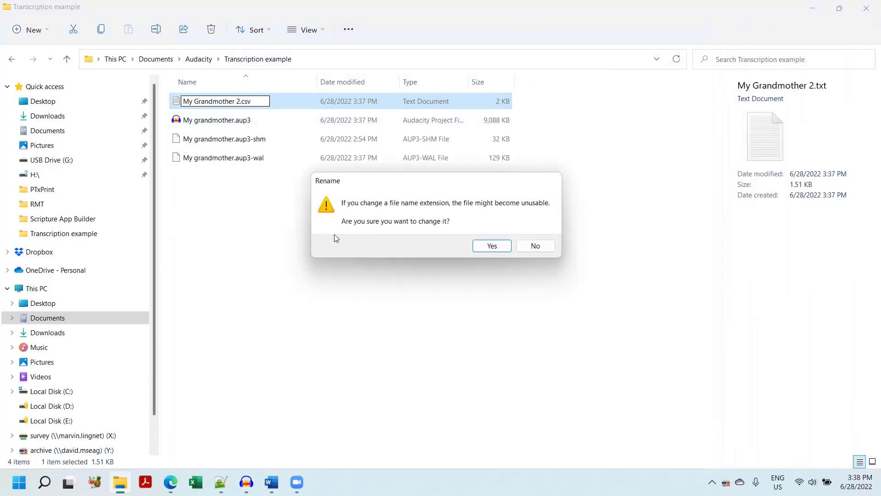
left_click(491, 246)
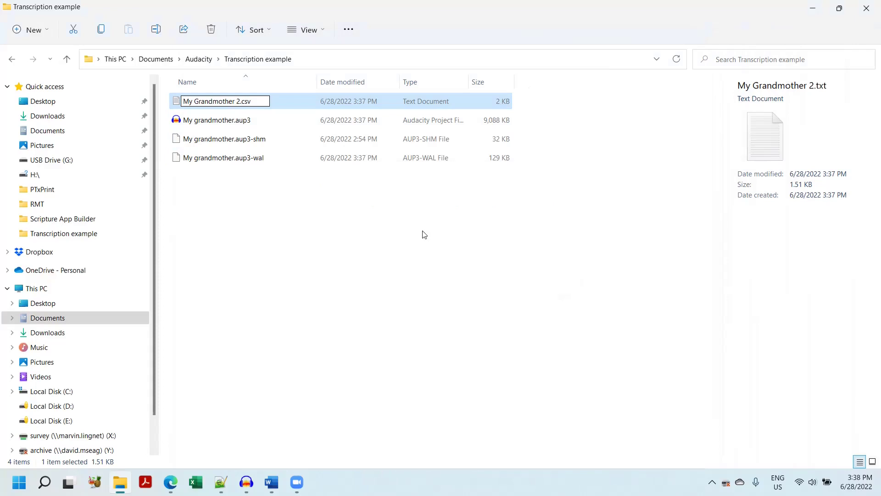
Step: Open 'My Grandmother 2.csv' with LibreOffice to reach the Text Import dialog
right_click(225, 103)
mouse_move(267, 161)
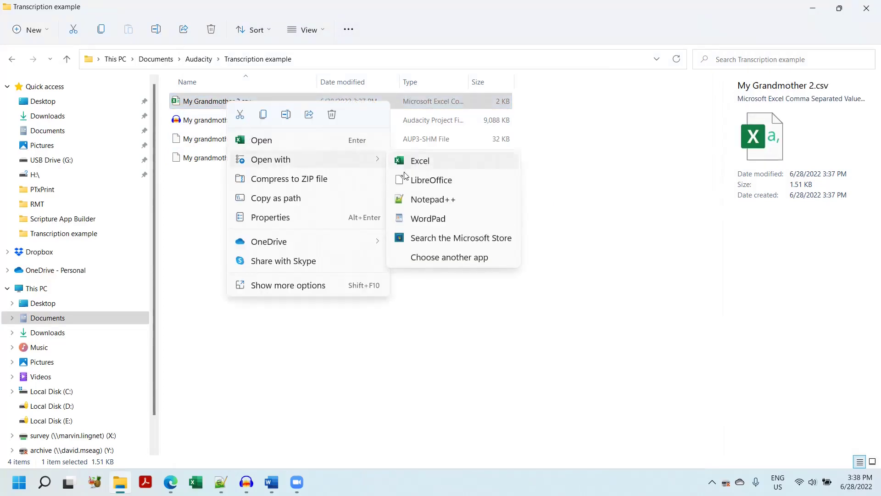
left_click(427, 184)
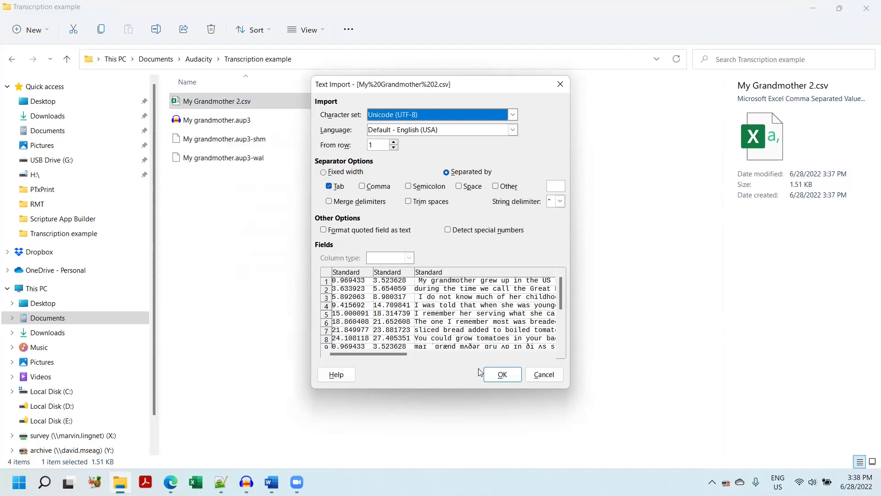
Step: Accept the Text Import settings to load the tab-separated labels into Calc
left_click(500, 378)
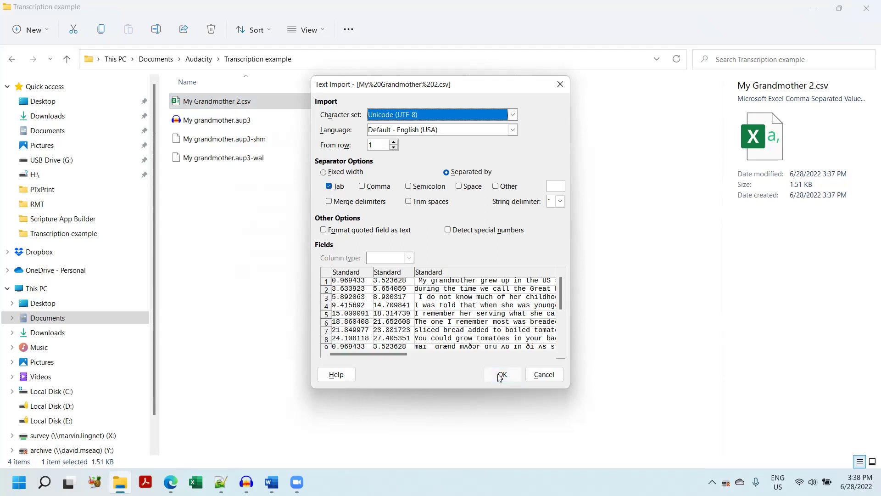